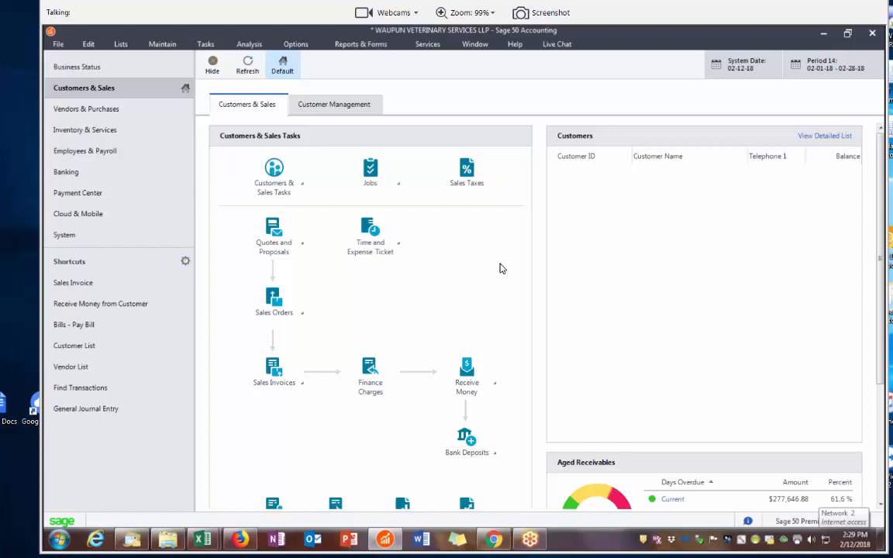
# Export the Accounts Receivable data with the "export customer" template after reviewing its fields and options, overwriting C:\VetIntegration\CUSTOMER.CSV
pyautogui.click(59, 46)
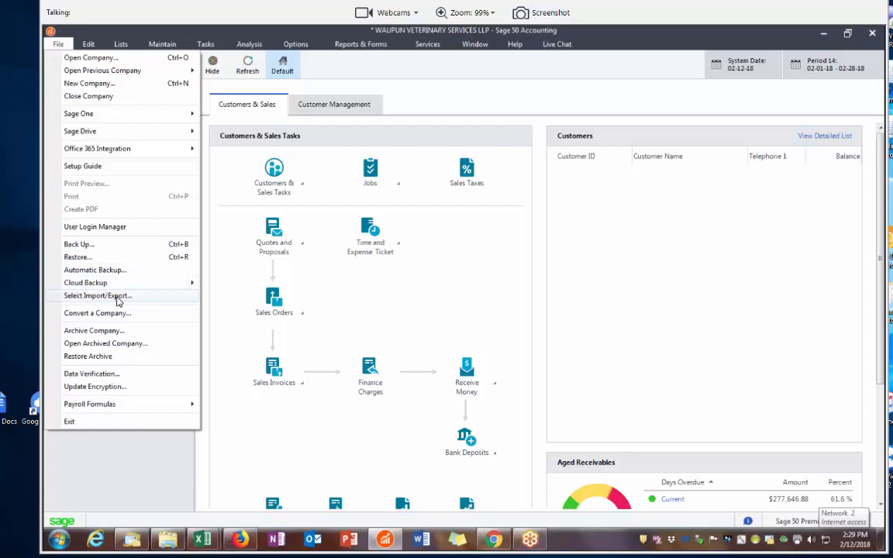
pyautogui.click(85, 296)
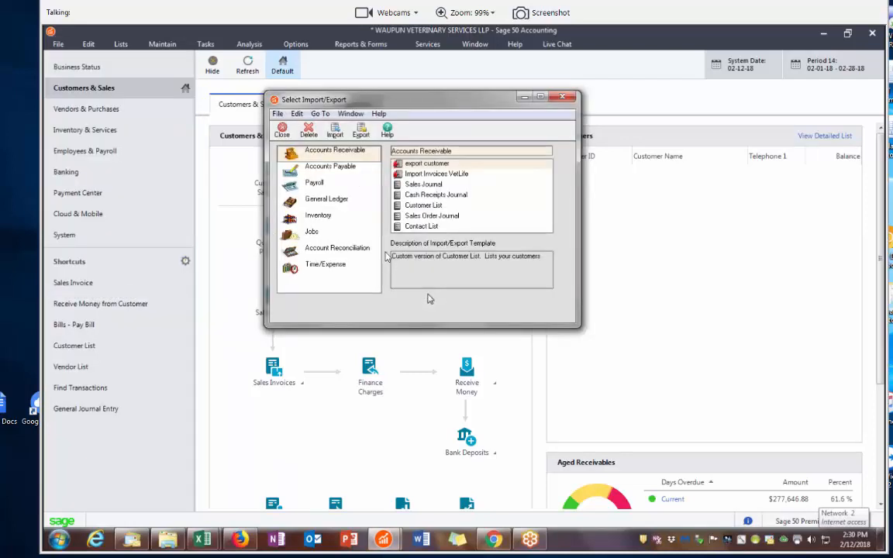
pyautogui.click(425, 166)
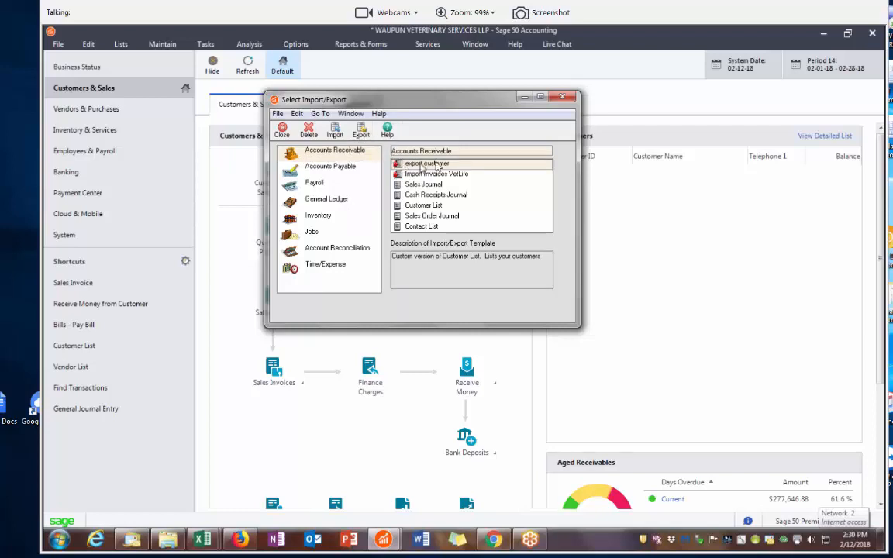
pyautogui.click(363, 132)
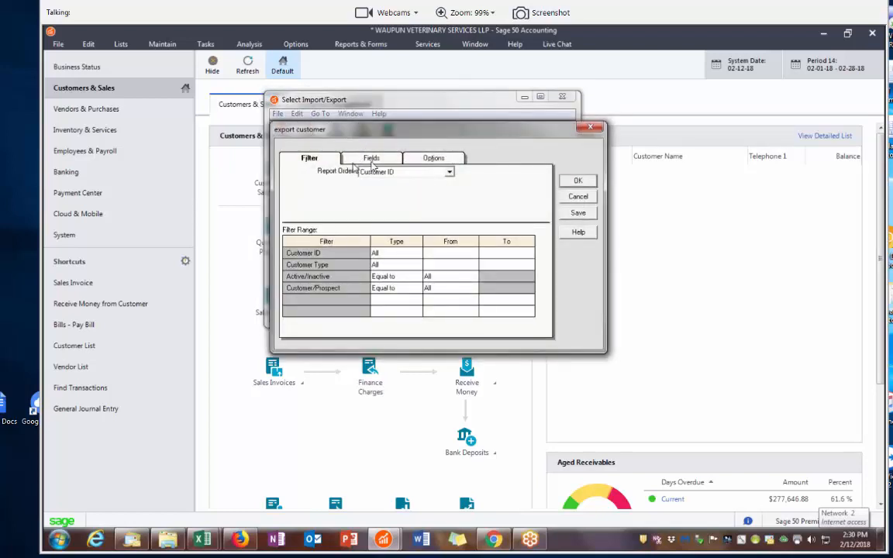
pyautogui.click(373, 159)
pyautogui.click(434, 159)
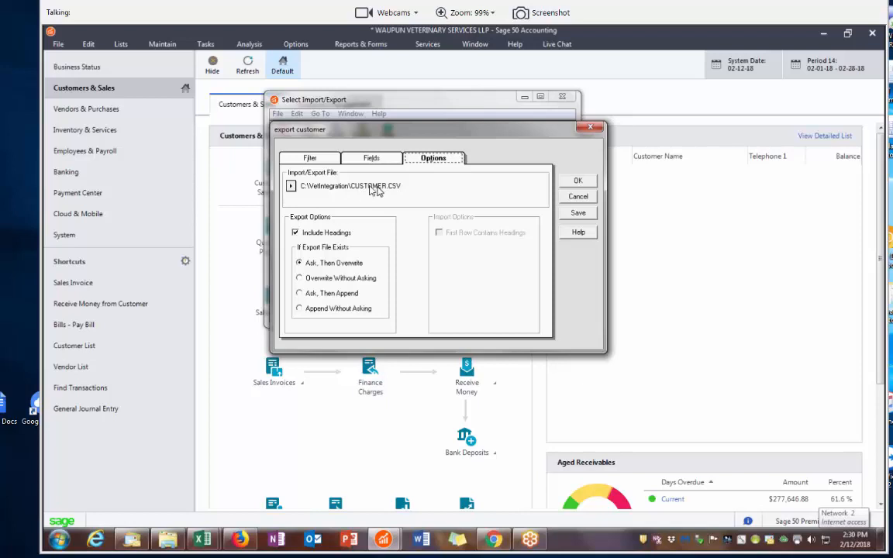
pyautogui.click(371, 157)
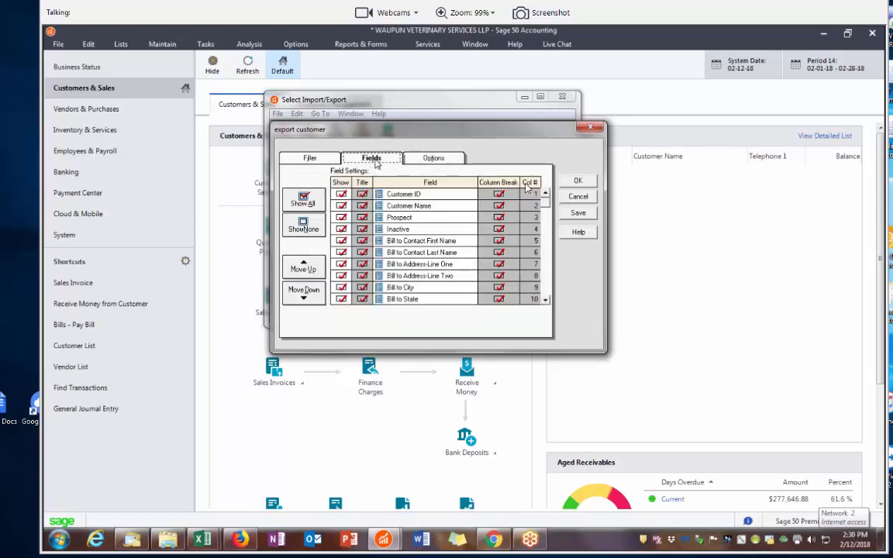
pyautogui.click(577, 183)
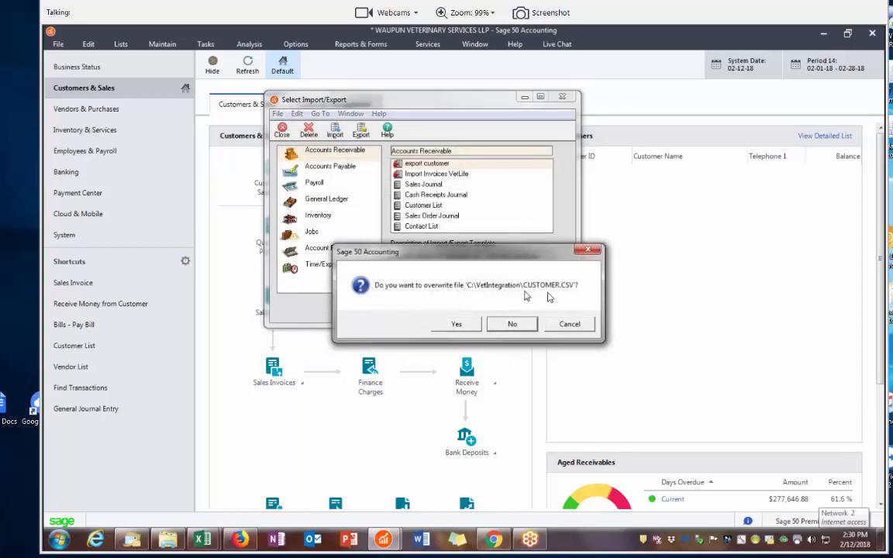
pyautogui.click(457, 325)
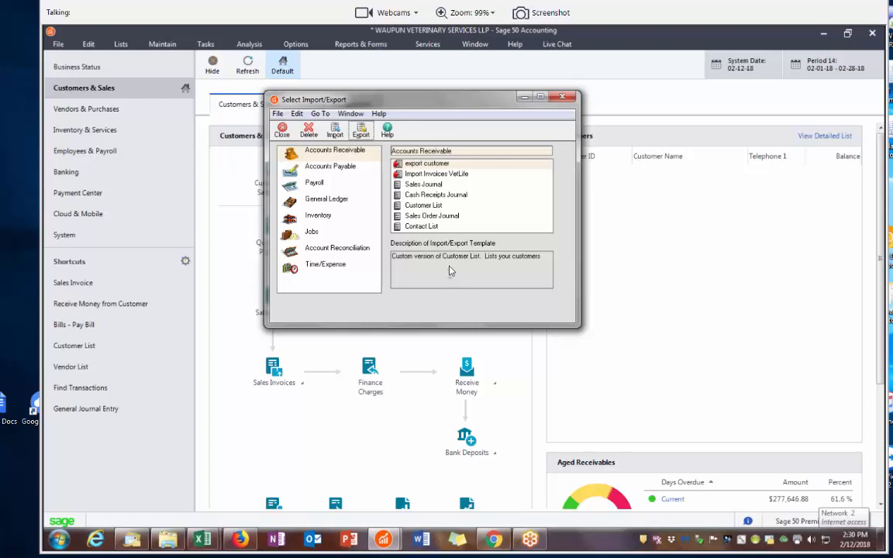
# Export the inventory with the "Export Inventory to VetLife" template, overwriting C:\VetIntegration\ITEM.CSV, and close the import/export window
pyautogui.click(317, 216)
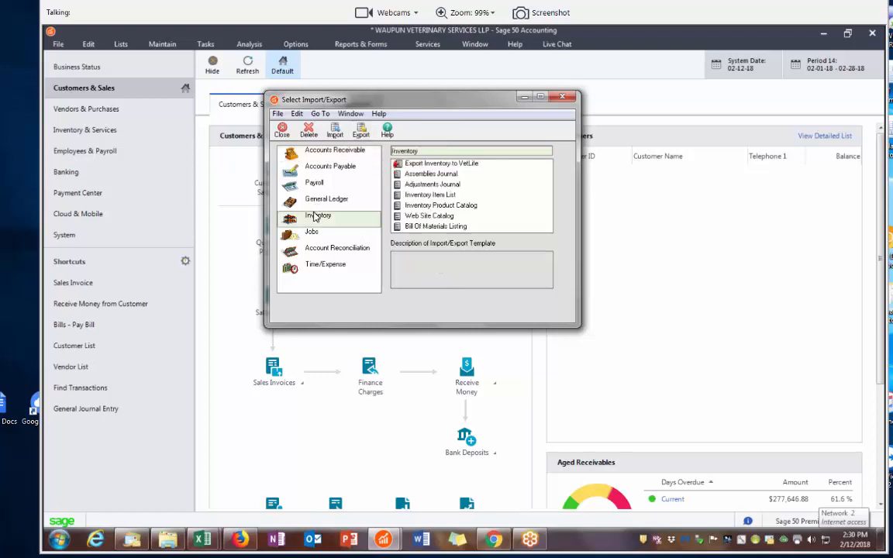
pyautogui.click(419, 165)
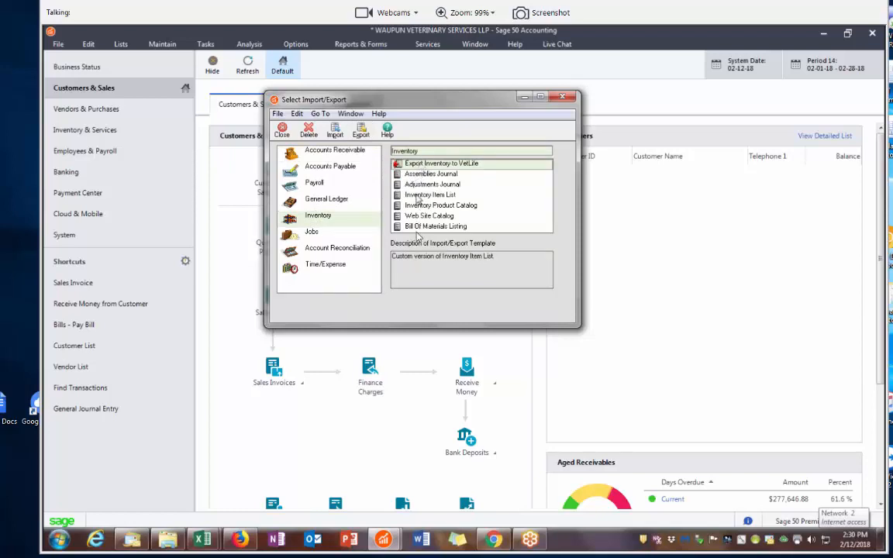
pyautogui.click(361, 133)
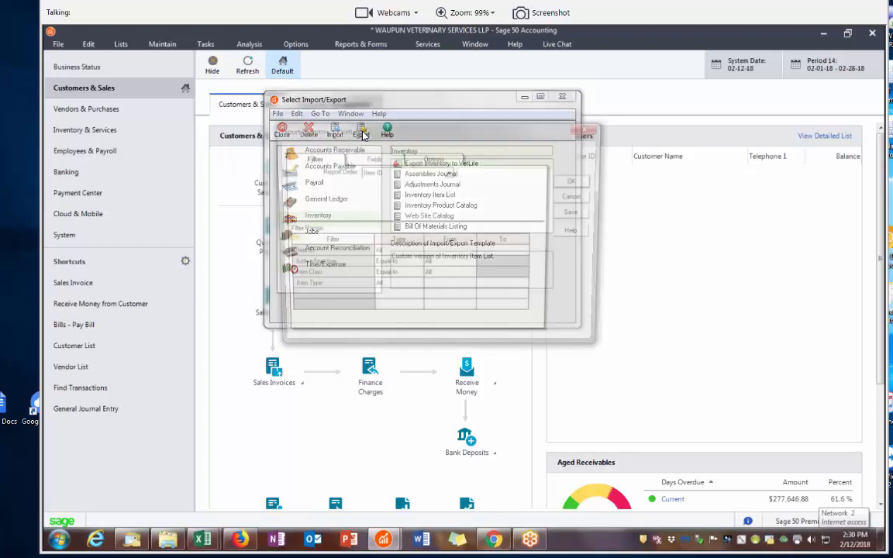
pyautogui.click(365, 158)
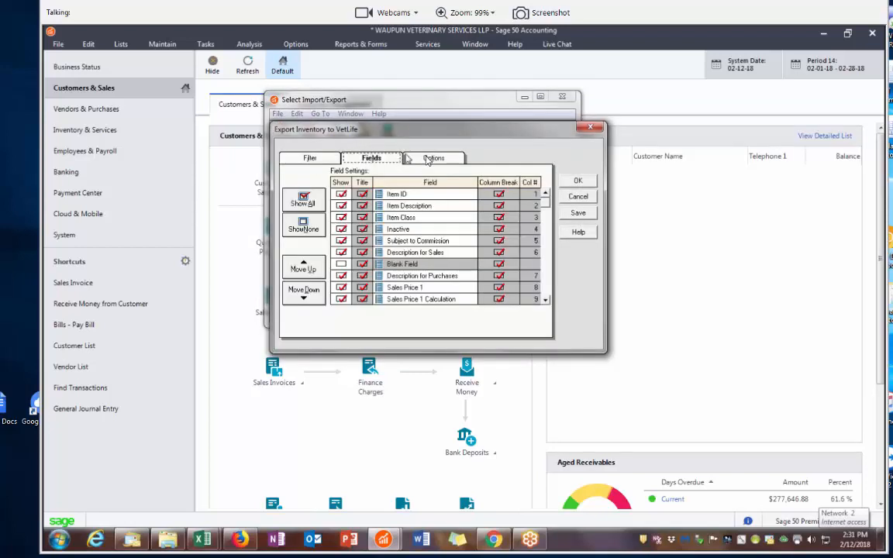
pyautogui.click(432, 158)
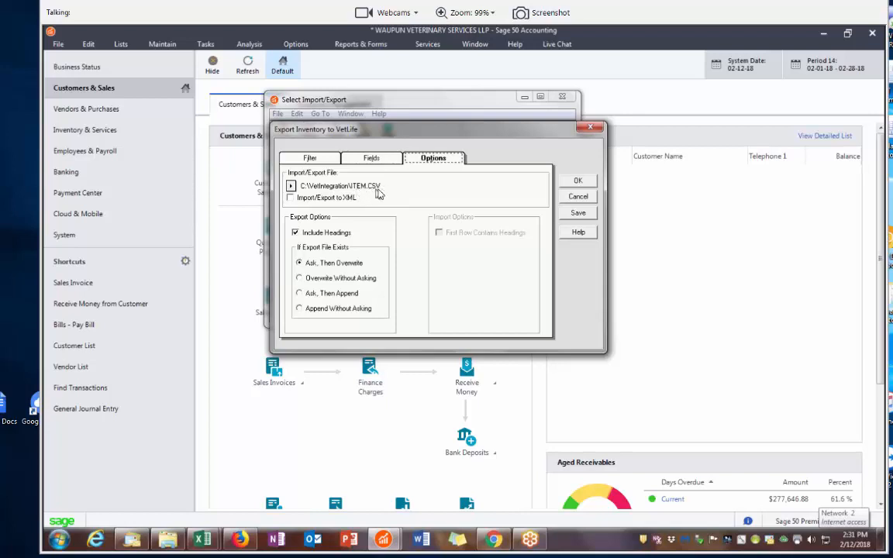
pyautogui.click(578, 182)
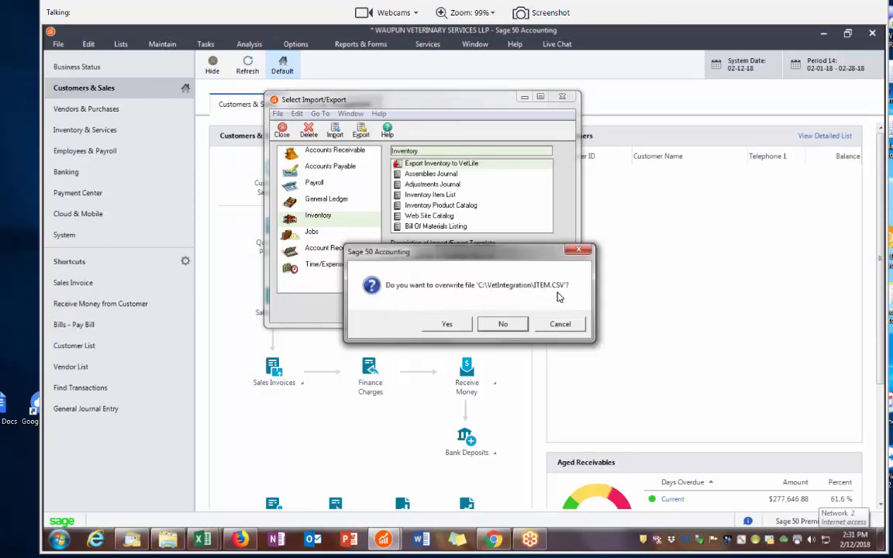
pyautogui.click(448, 326)
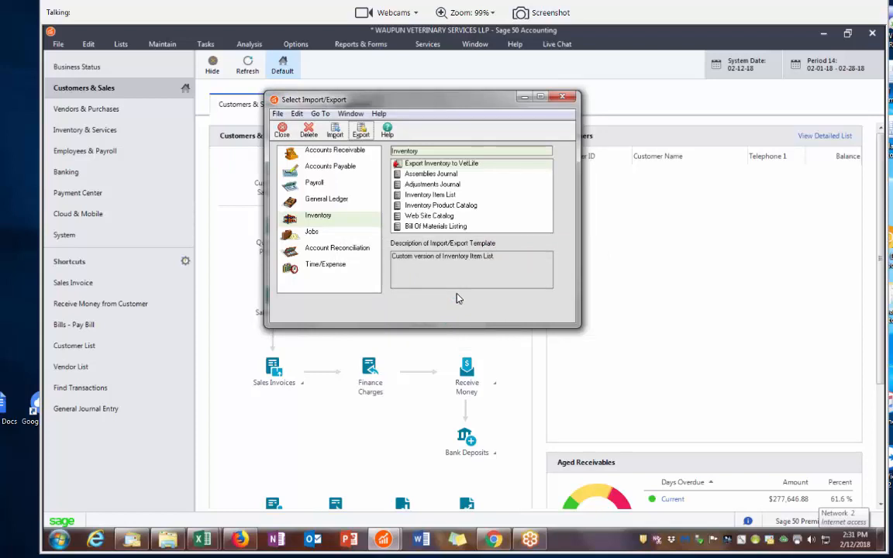
pyautogui.click(567, 98)
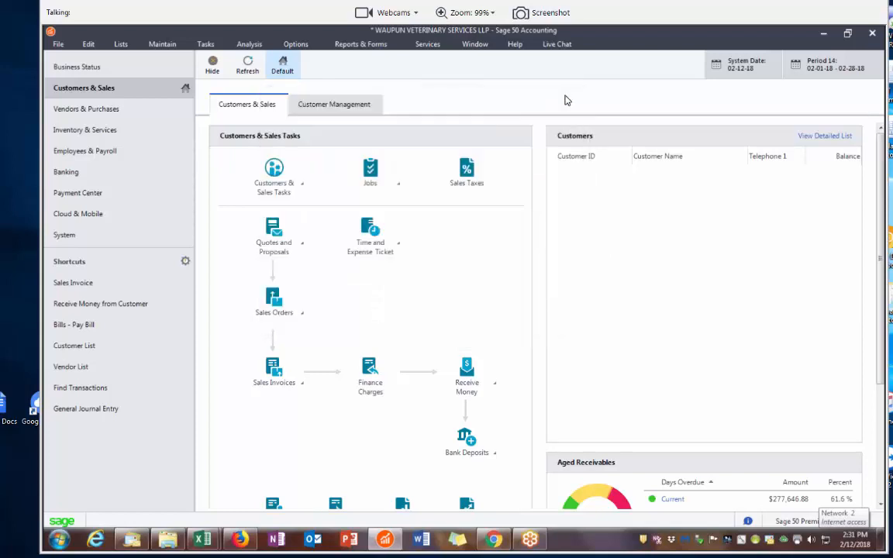
# Switch to the VetIntegration site in Chrome and open the customer import from the Manage Customers page
pyautogui.click(493, 539)
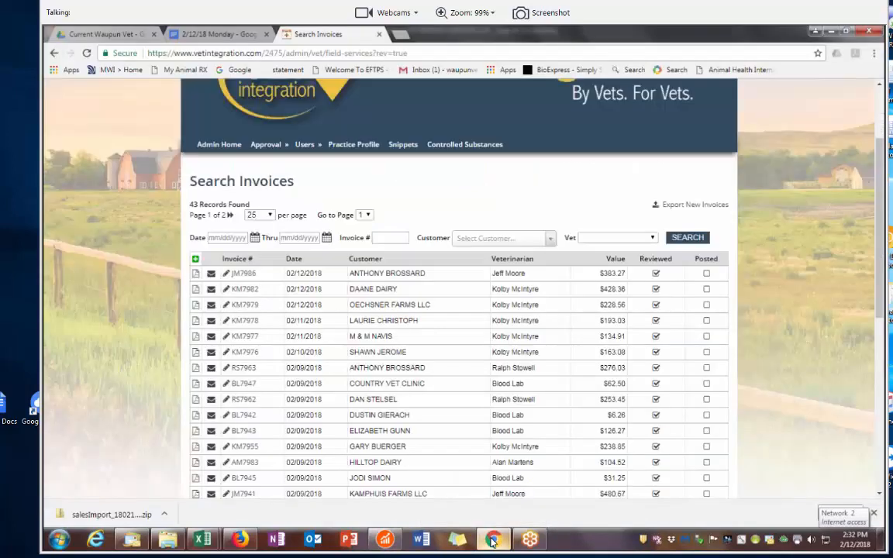
pyautogui.click(221, 146)
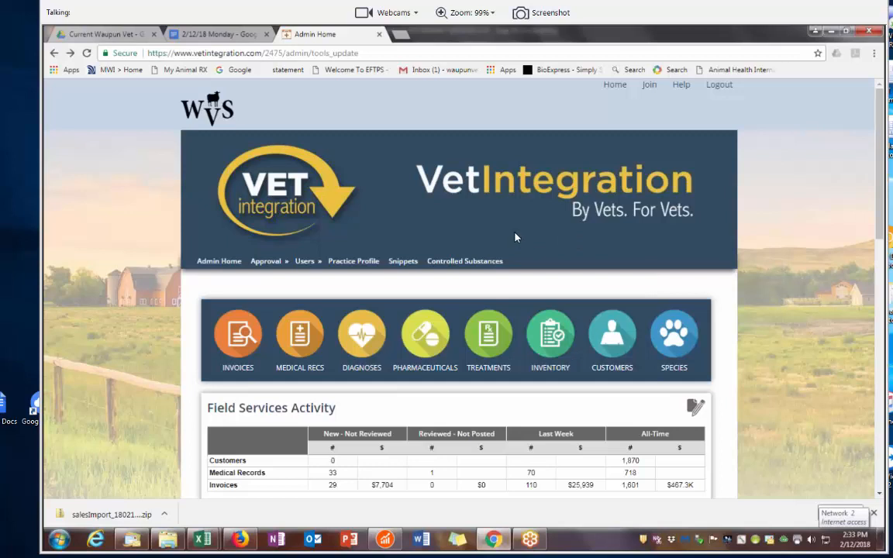
pyautogui.click(615, 345)
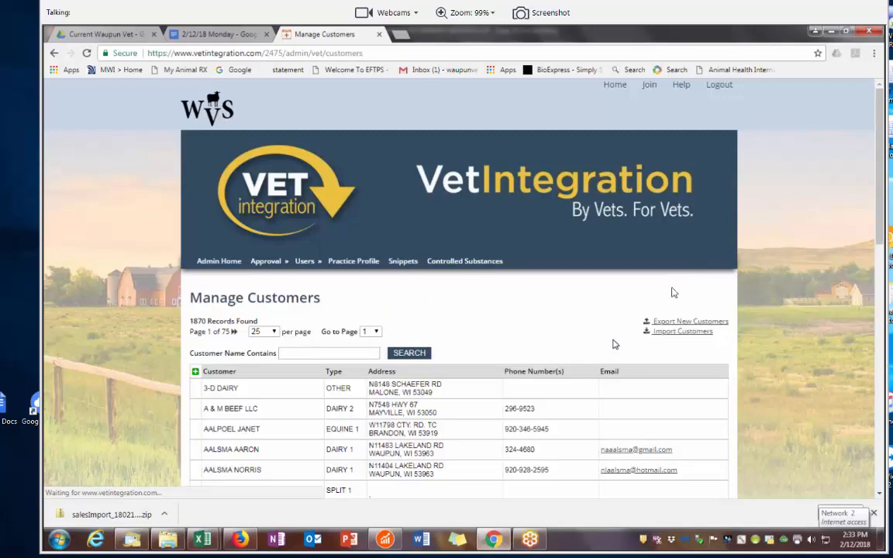
pyautogui.click(661, 339)
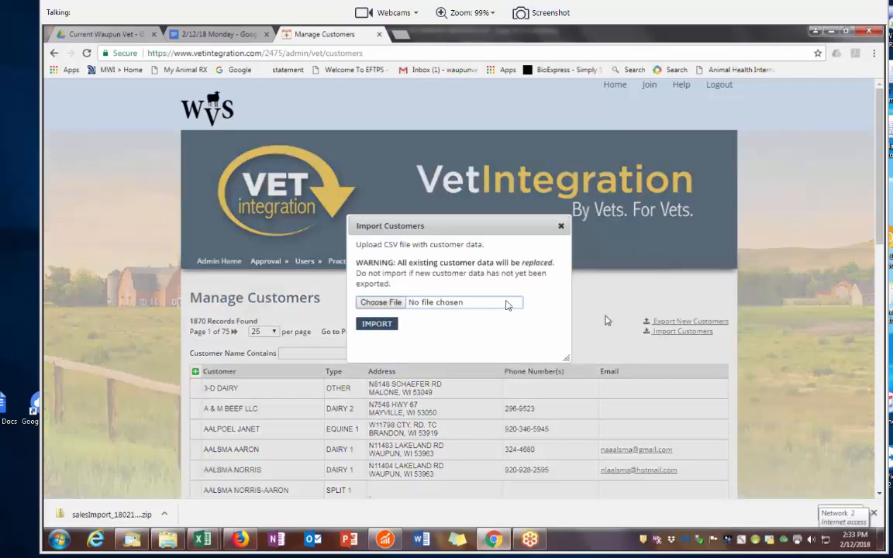
# Import customer.CSV from the C: drive's VetIntegration folder as the customer data
pyautogui.click(380, 307)
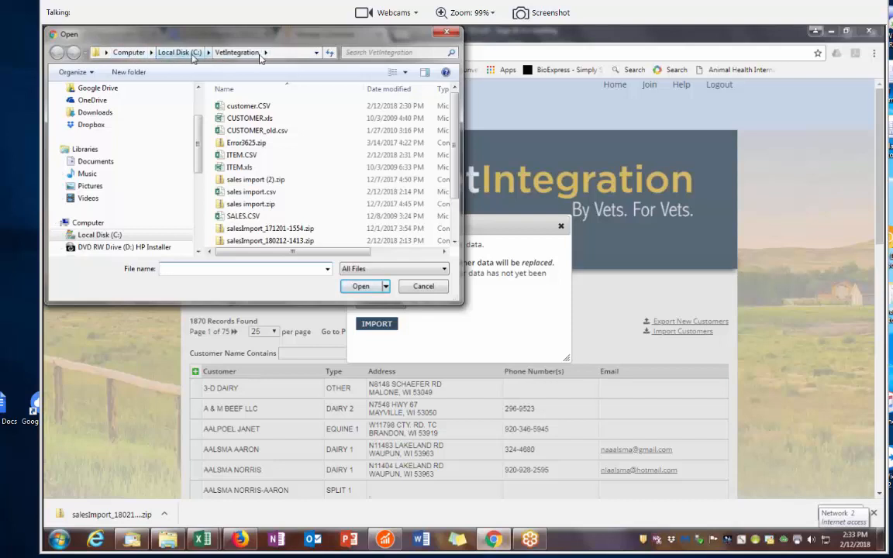
pyautogui.click(240, 109)
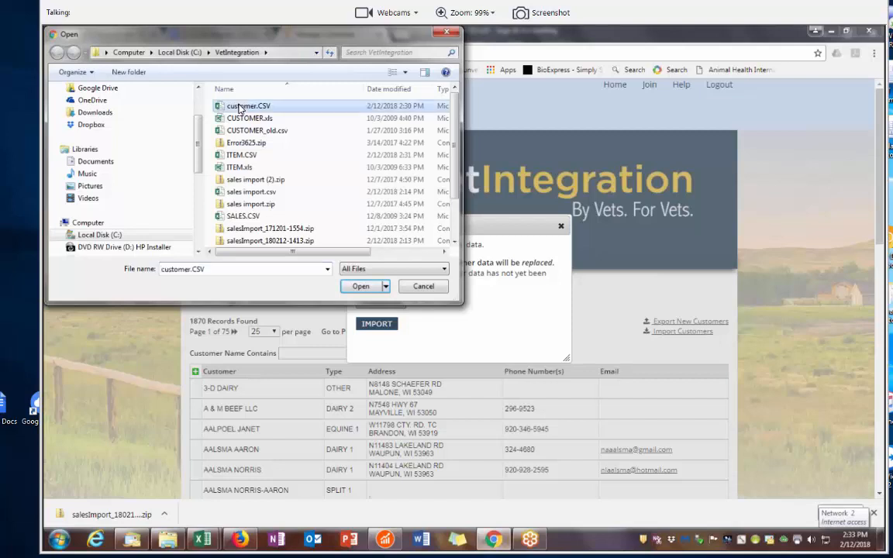
pyautogui.click(363, 287)
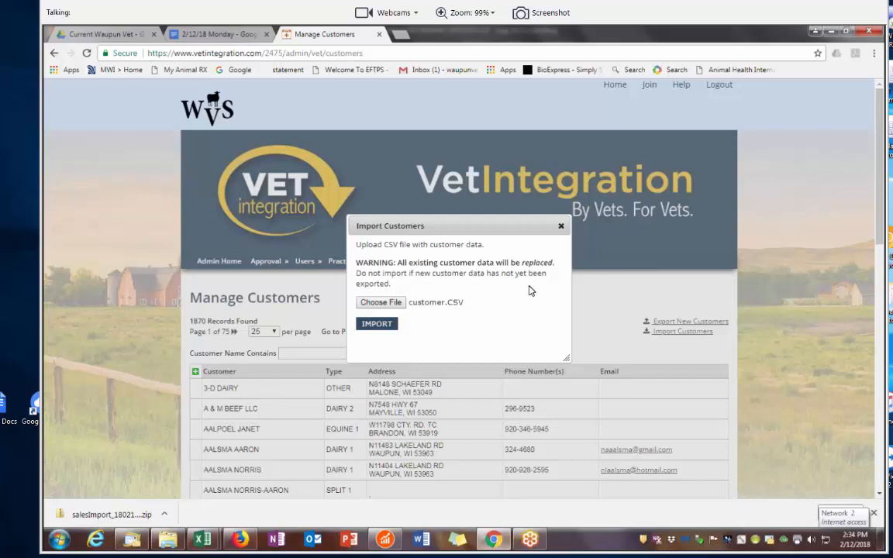
pyautogui.click(378, 325)
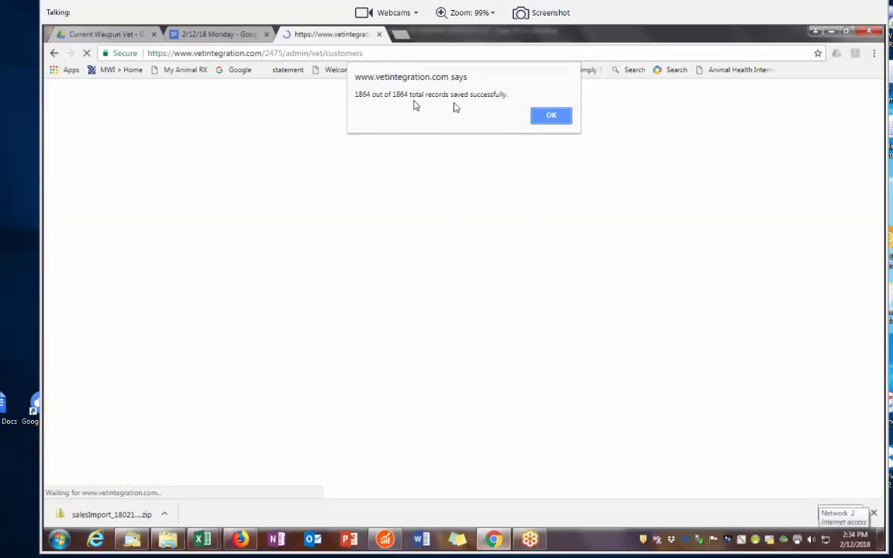
pyautogui.click(552, 117)
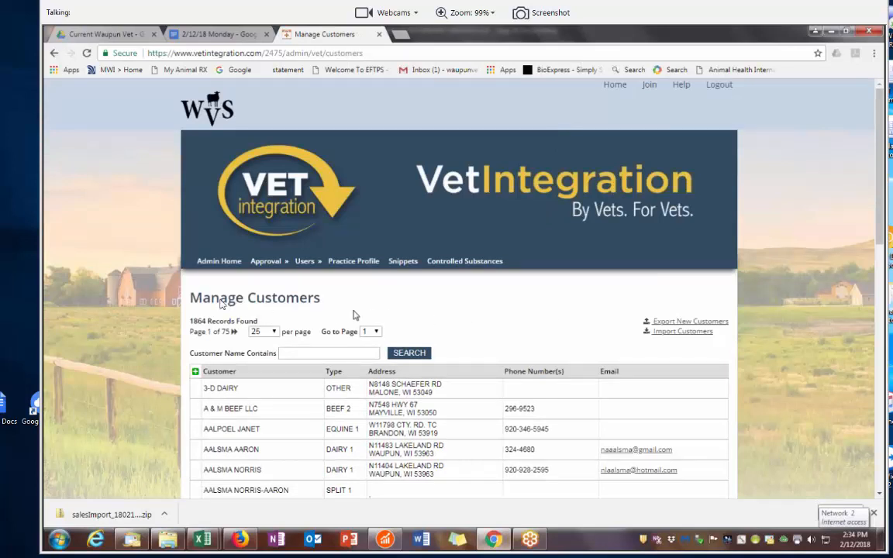
pyautogui.moveTo(188, 299); pyautogui.dragTo(317, 301)
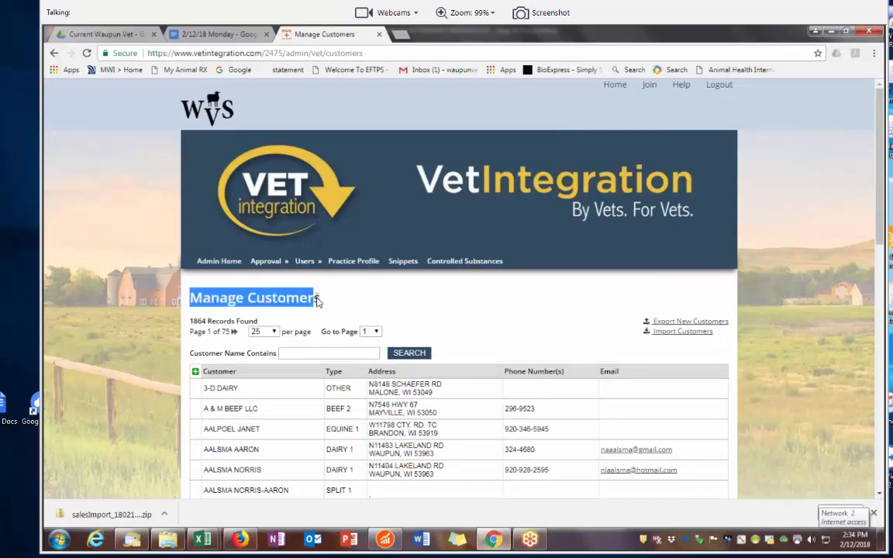
pyautogui.click(406, 311)
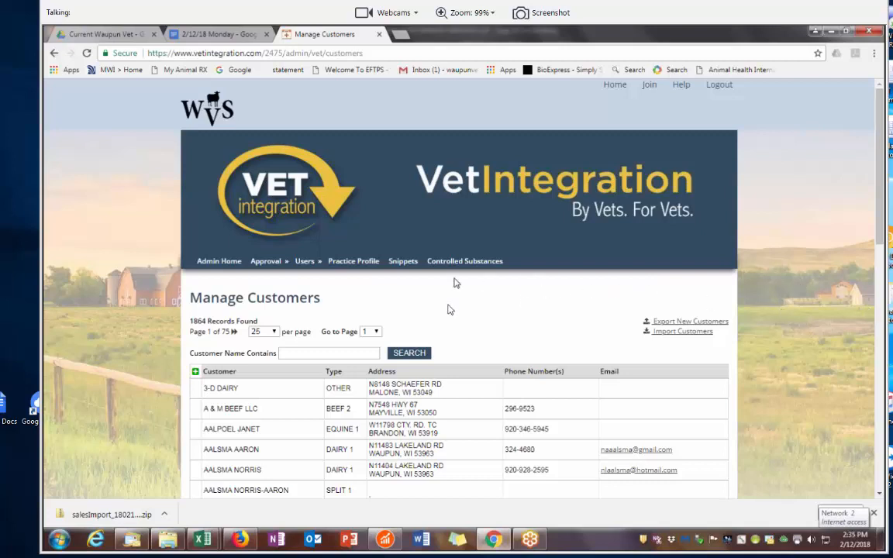
# Import ITEM.CSV from the VetIntegration folder as the inventory data on the View Inventory page
pyautogui.click(220, 262)
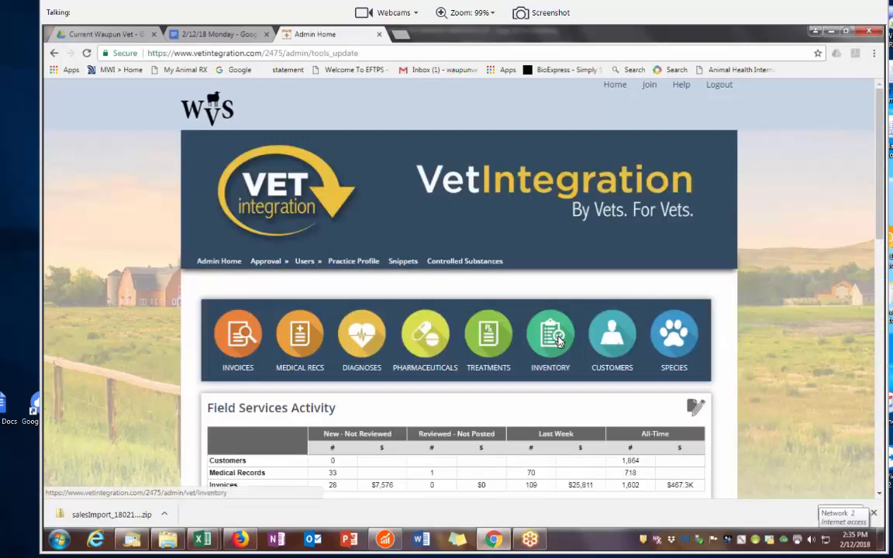
pyautogui.click(555, 339)
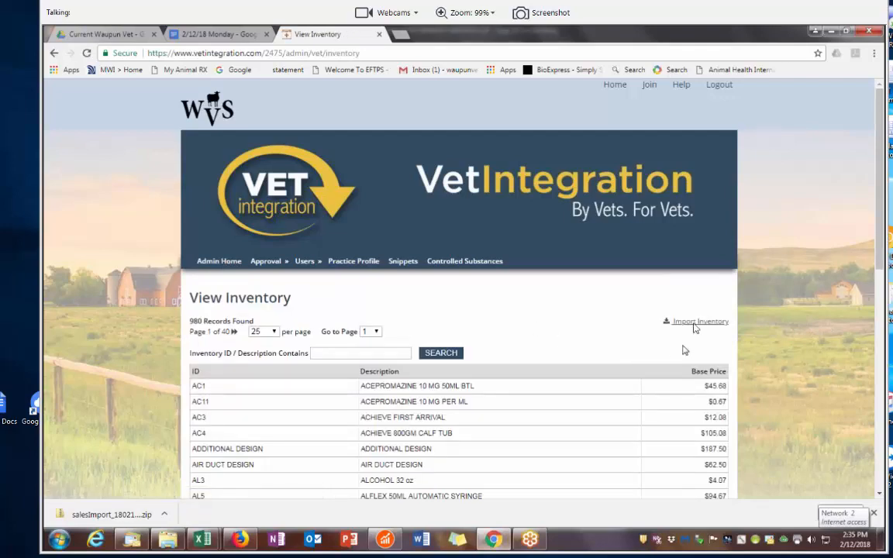
pyautogui.click(694, 325)
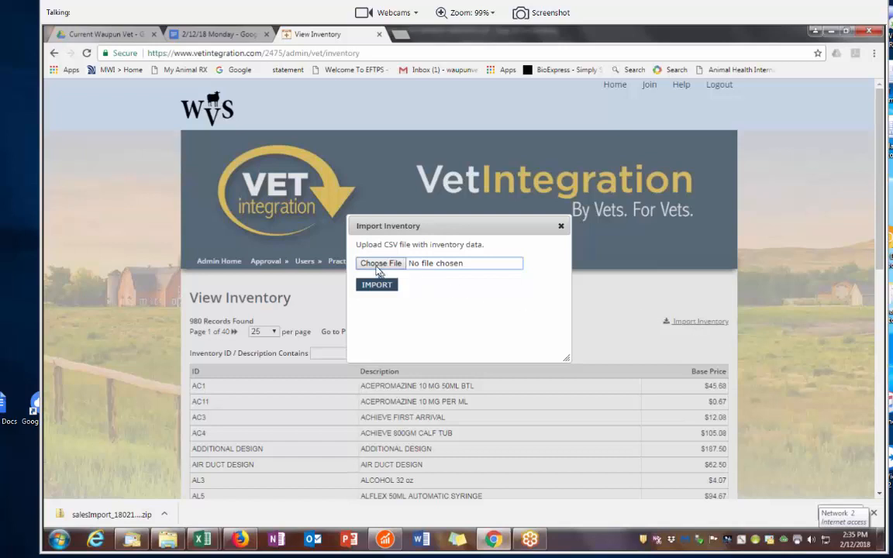
pyautogui.click(379, 264)
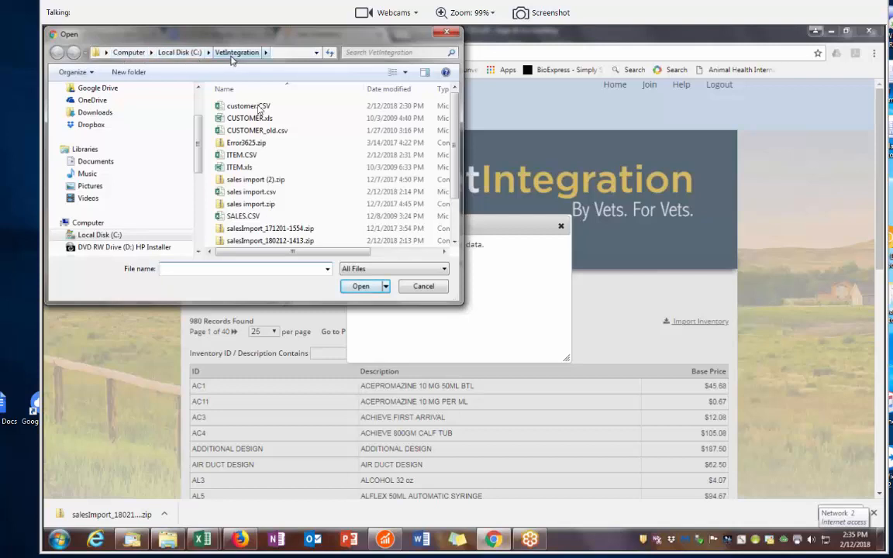
pyautogui.click(240, 157)
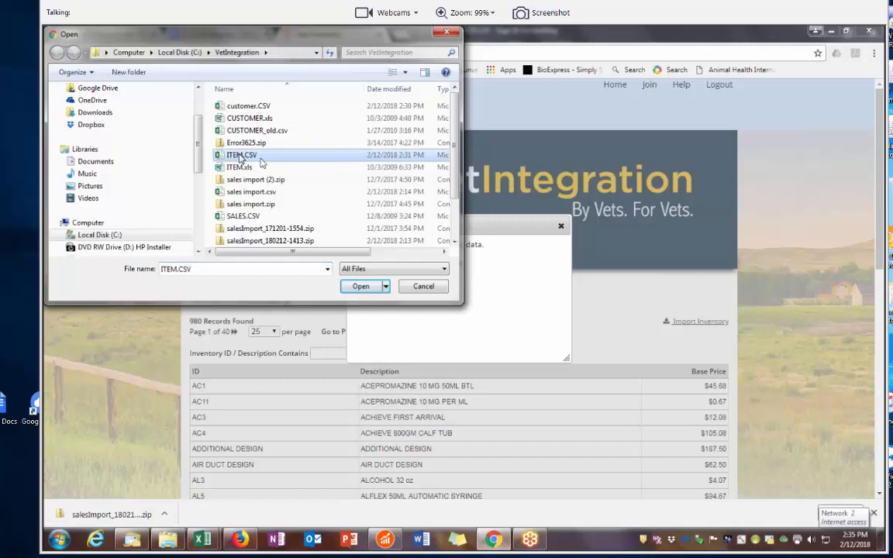
pyautogui.click(361, 287)
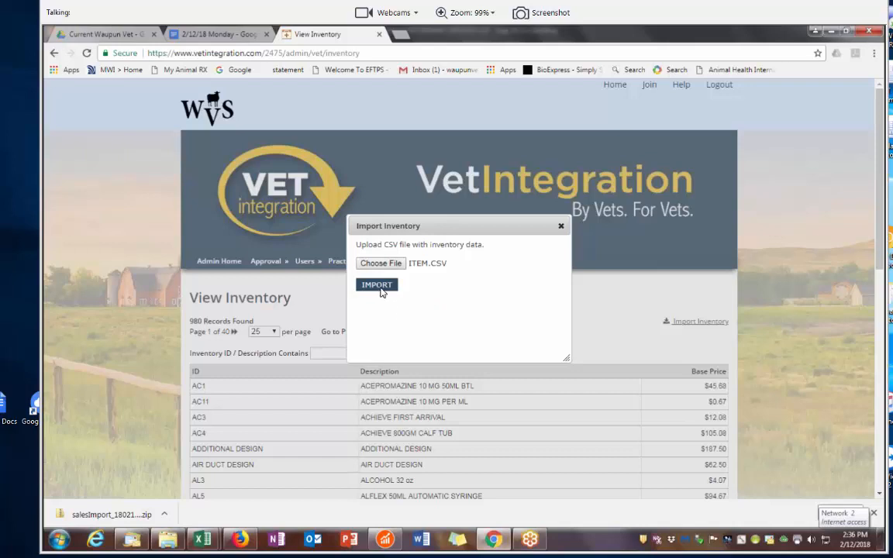
pyautogui.click(379, 287)
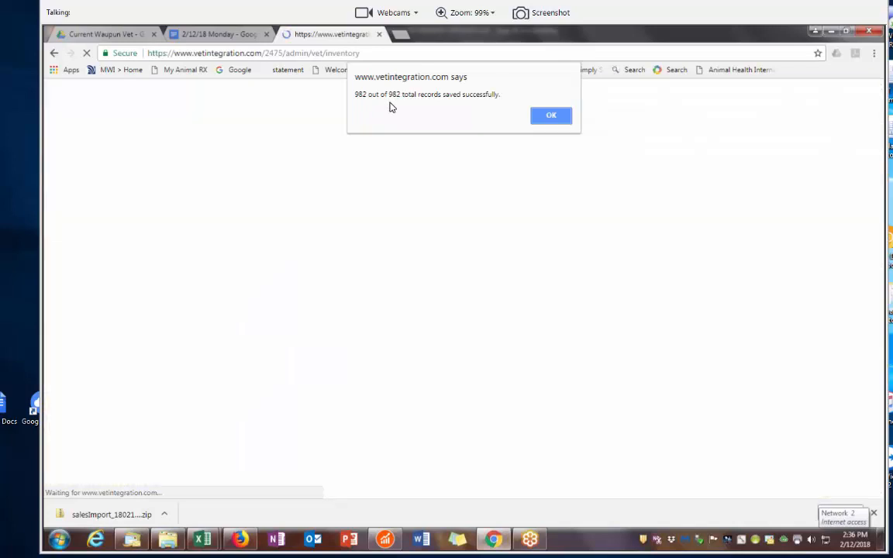
pyautogui.click(554, 117)
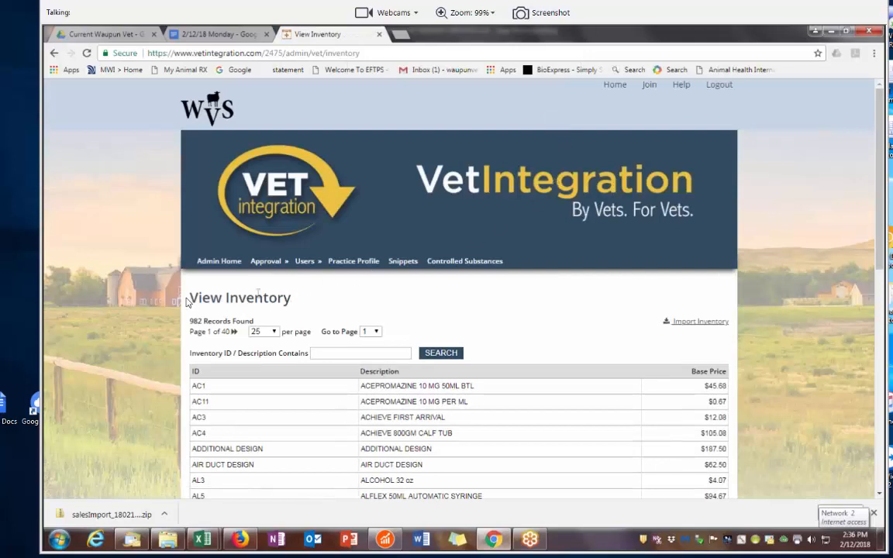
# Look over the imported inventory list and return to the Admin Home page
pyautogui.moveTo(197, 301); pyautogui.dragTo(301, 302)
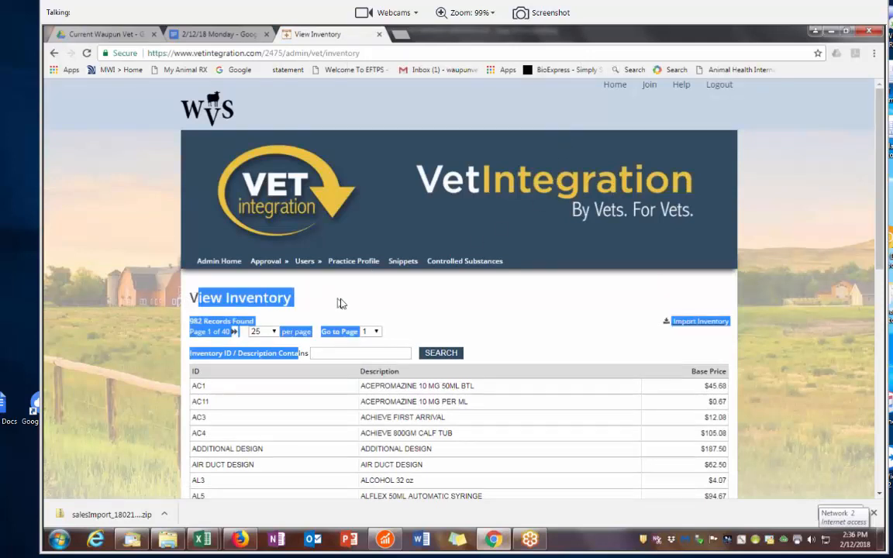
pyautogui.click(310, 275)
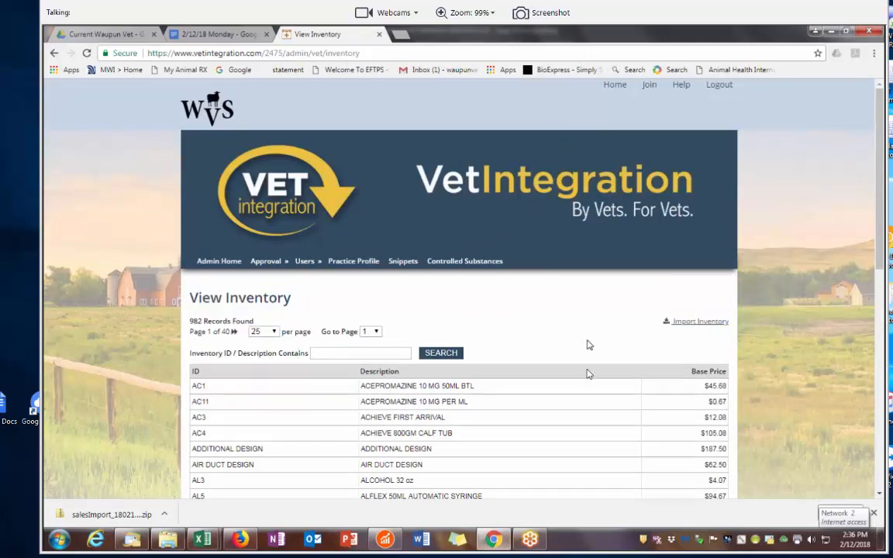
pyautogui.scroll(-3, 576, 375)
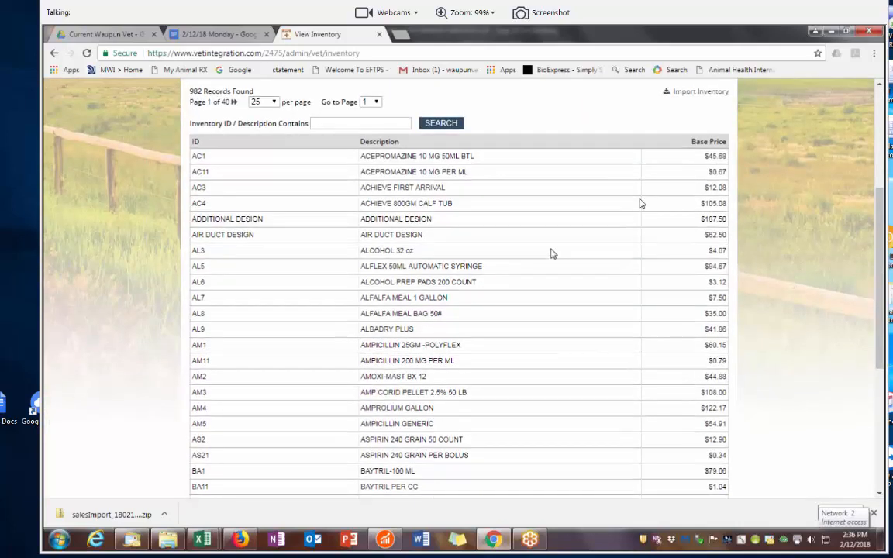
pyautogui.scroll(3, 552, 253)
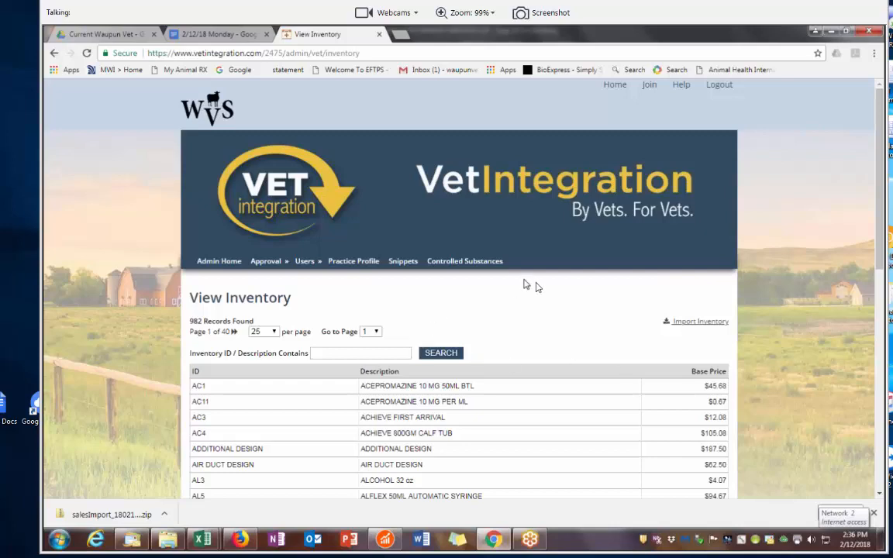
pyautogui.click(215, 263)
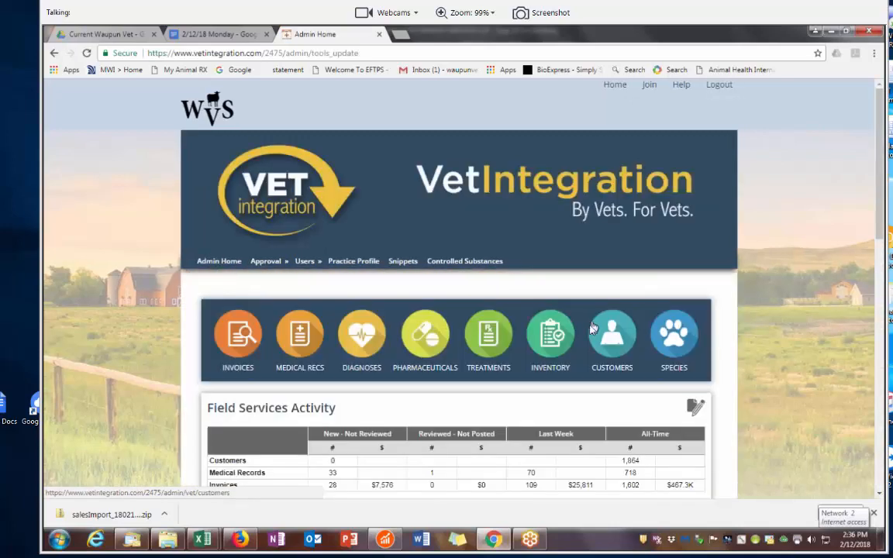